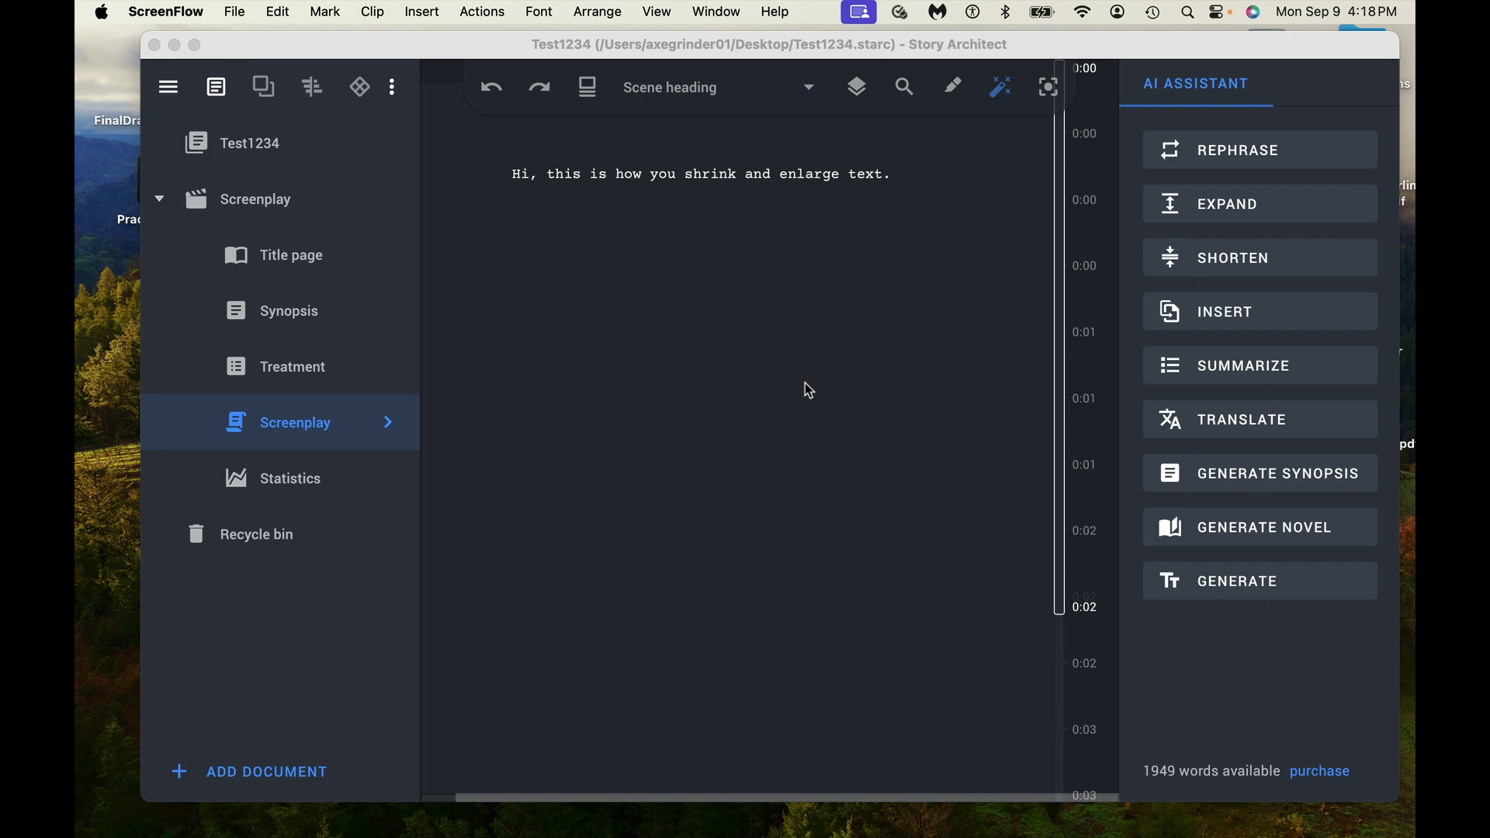
Switch to the Safari STARC help page on the interface-scale slider in Application settings.
key("super+Tab")
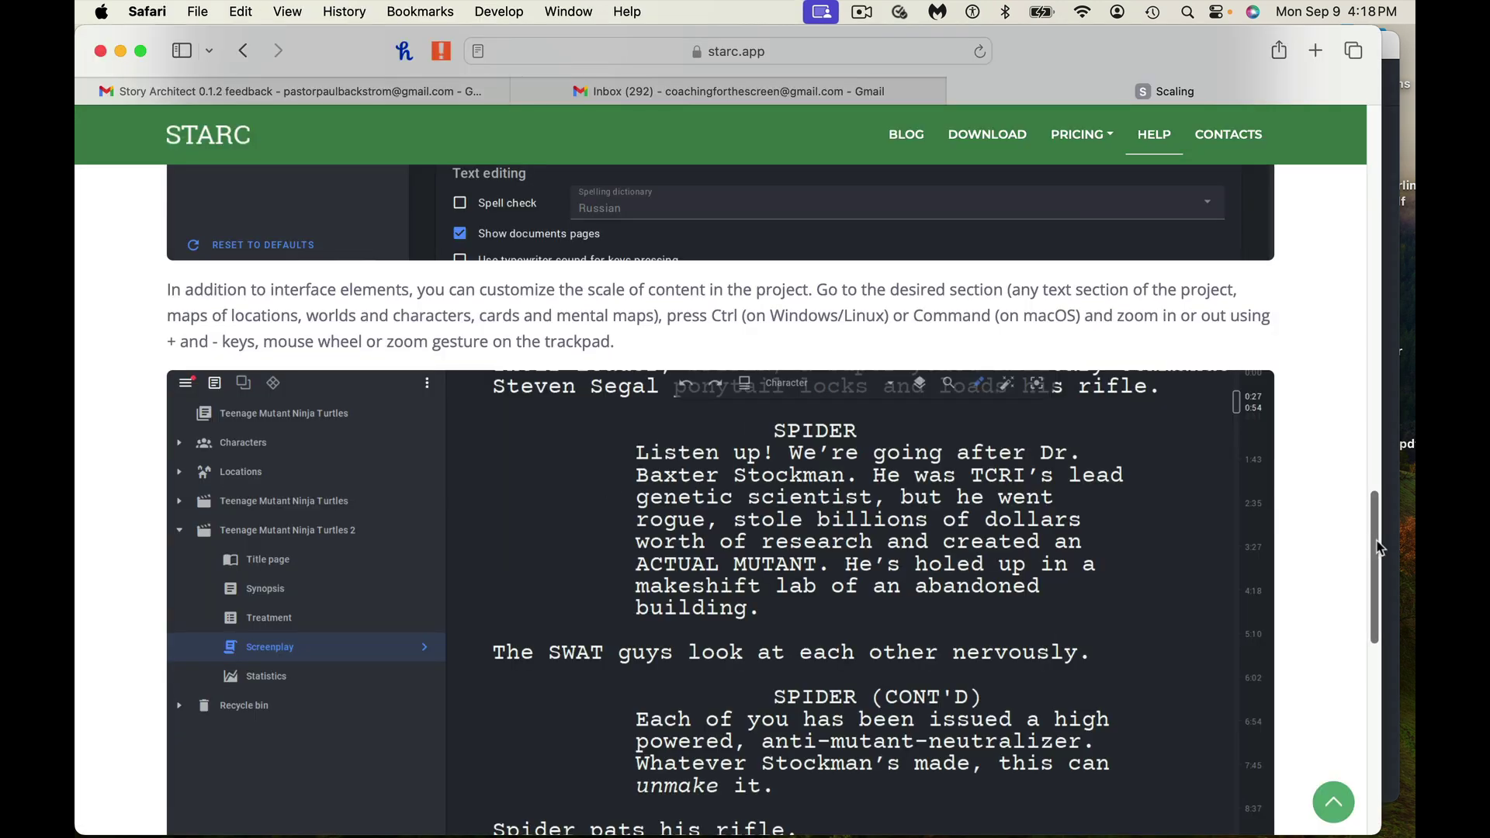
left_click_drag(1373, 543, 1393, 340)
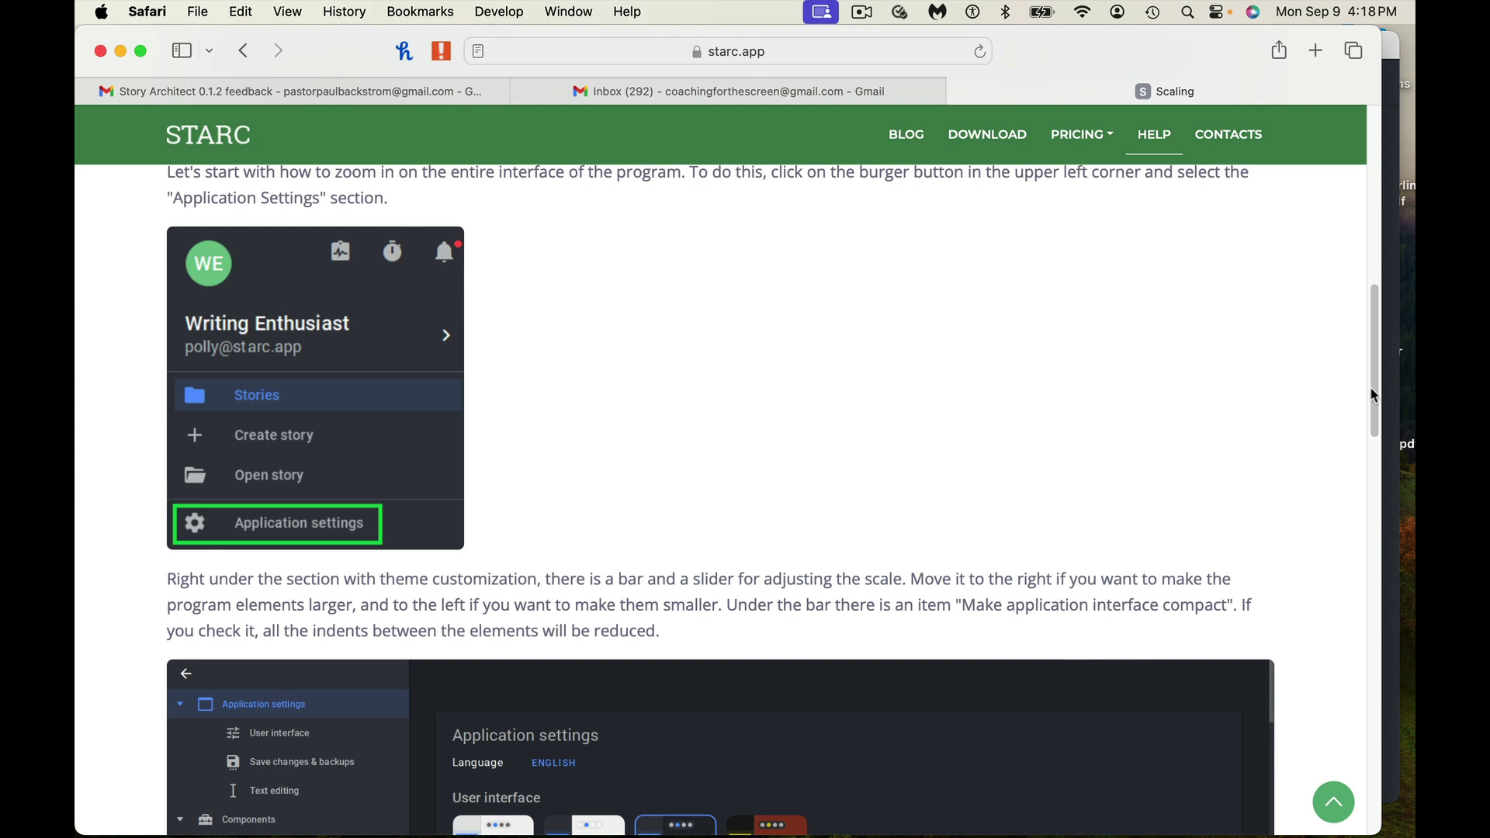
left_click_drag(1374, 396, 1371, 484)
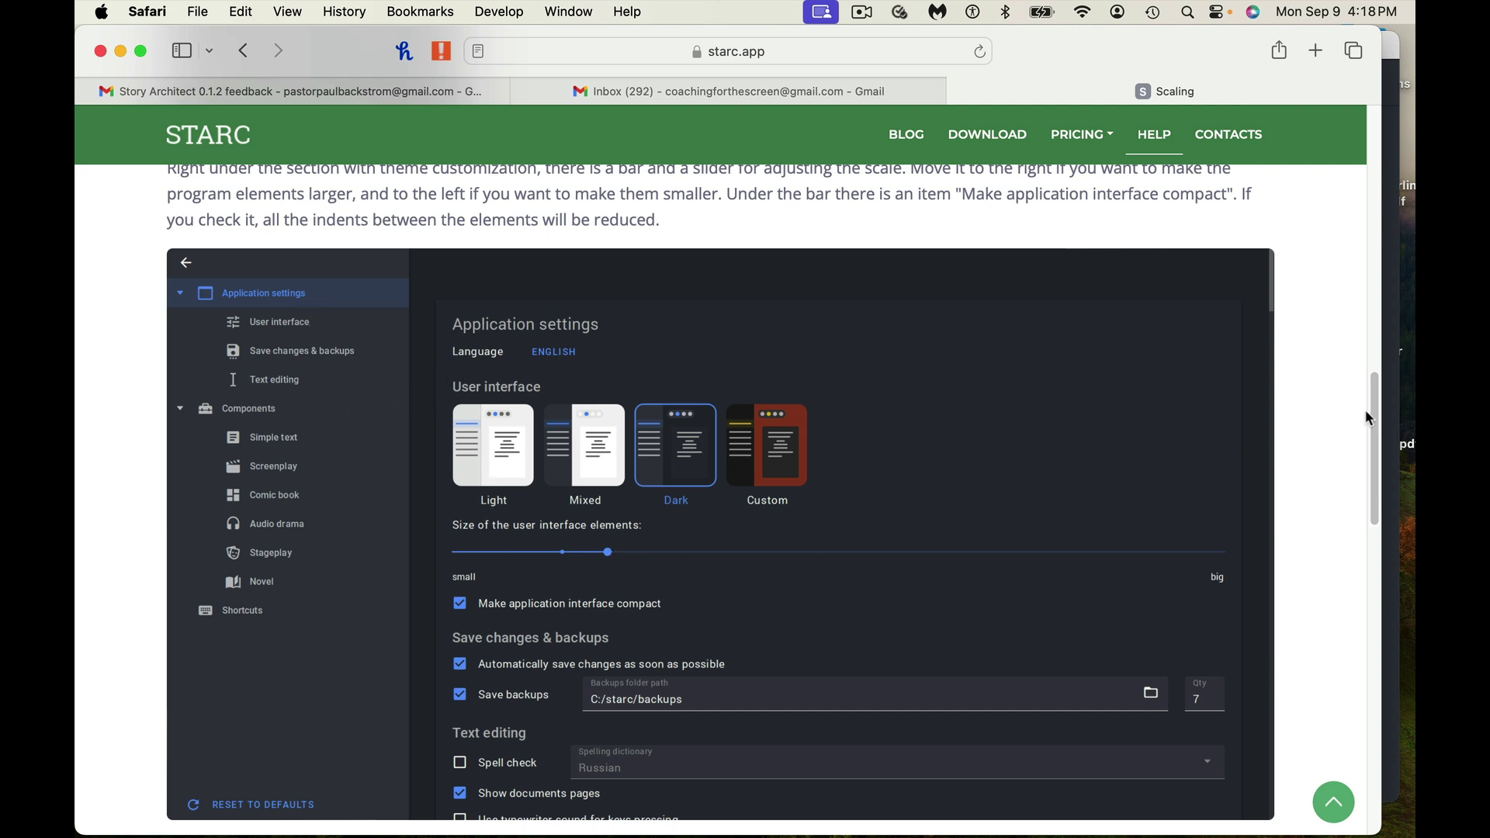
left_click_drag(1374, 414, 1371, 530)
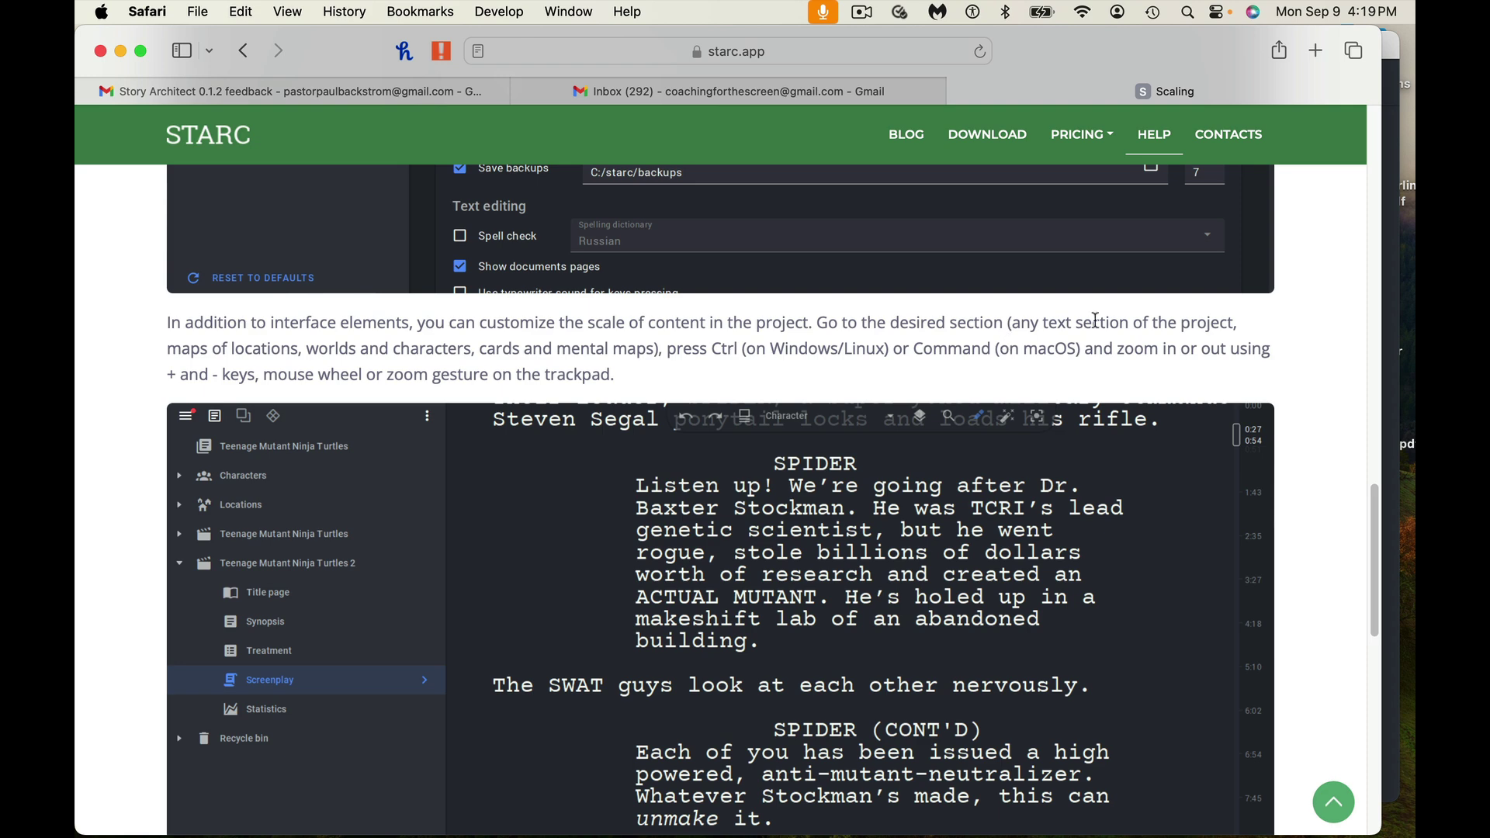
Minimize Safari, zoom the screenplay text in with Command+=, then restore it with Command+-.
left_click(120, 51)
left_click(823, 214)
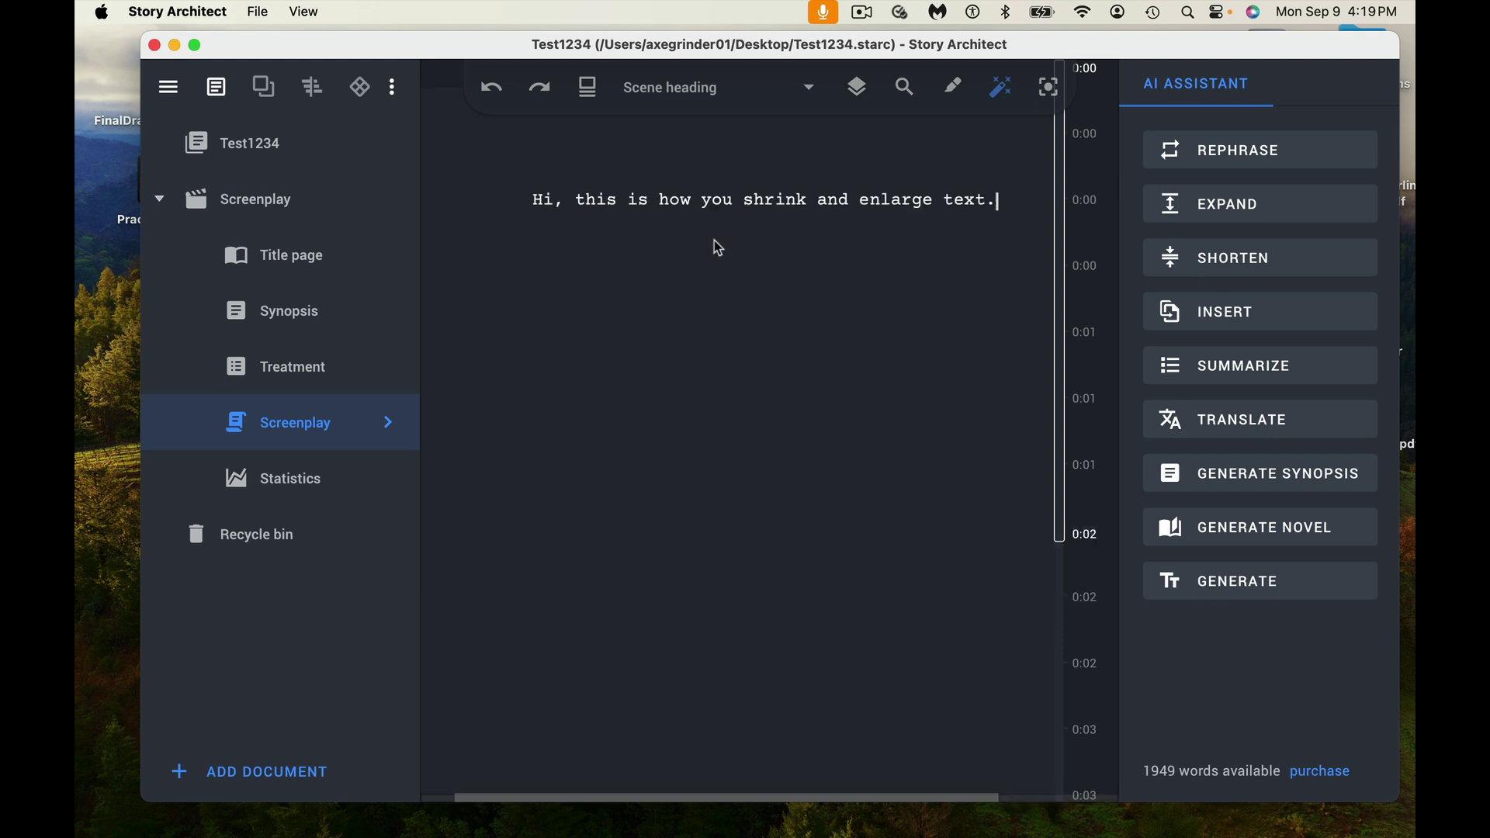
key("super+plus")
key("super+minus")
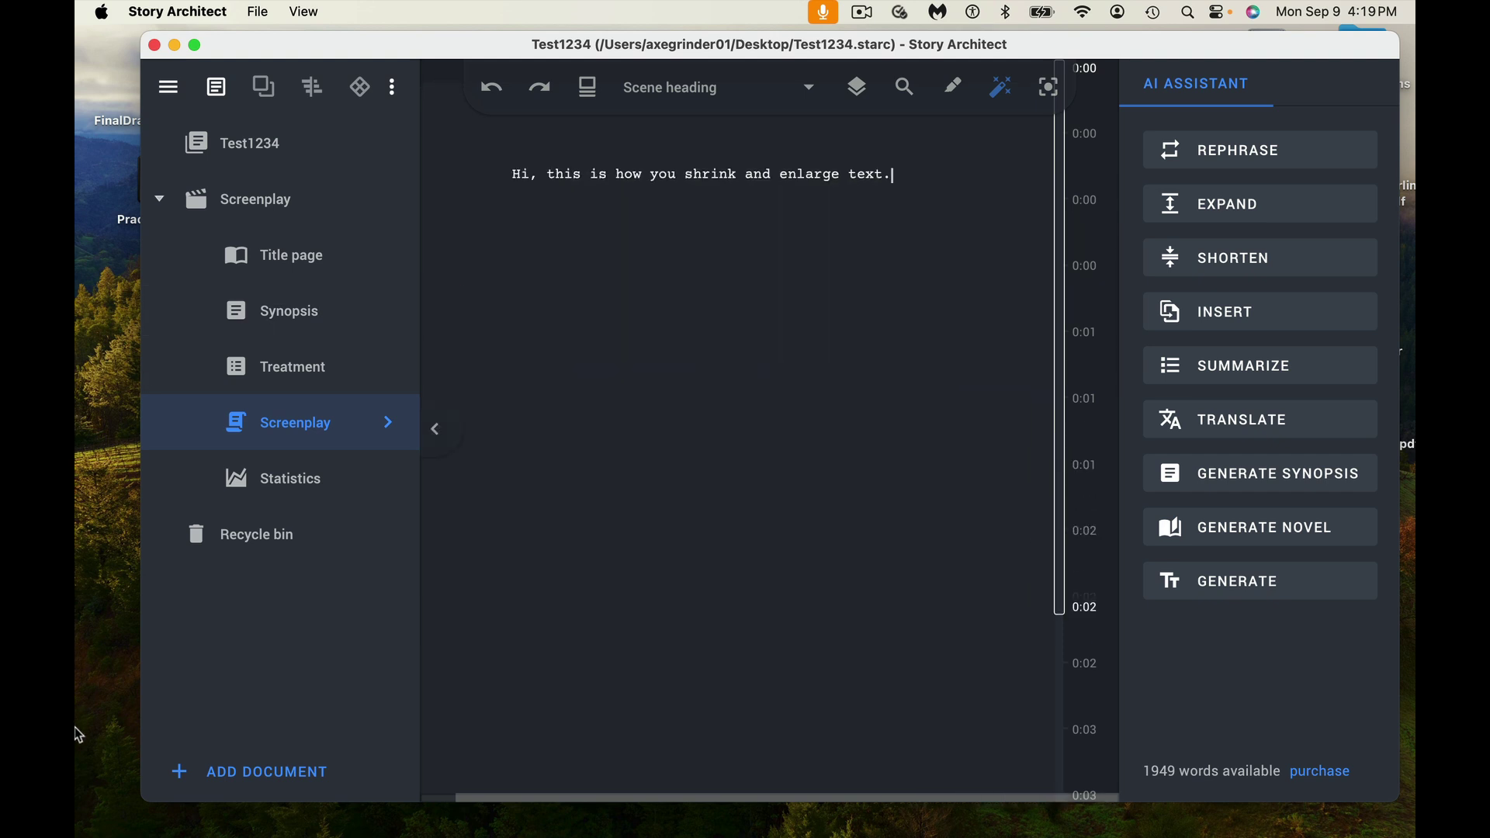